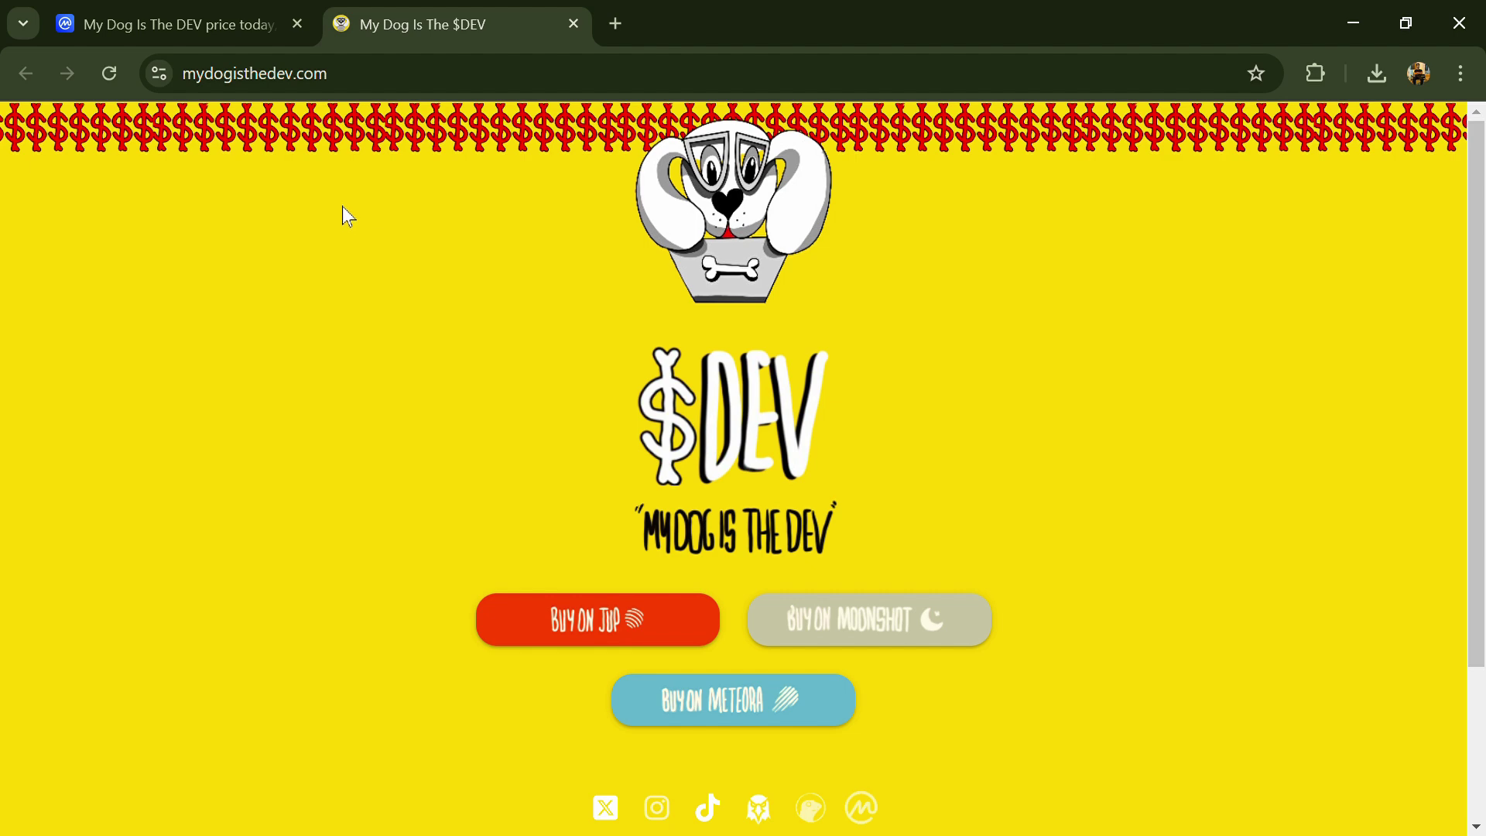
scroll(773, 535, down, 3)
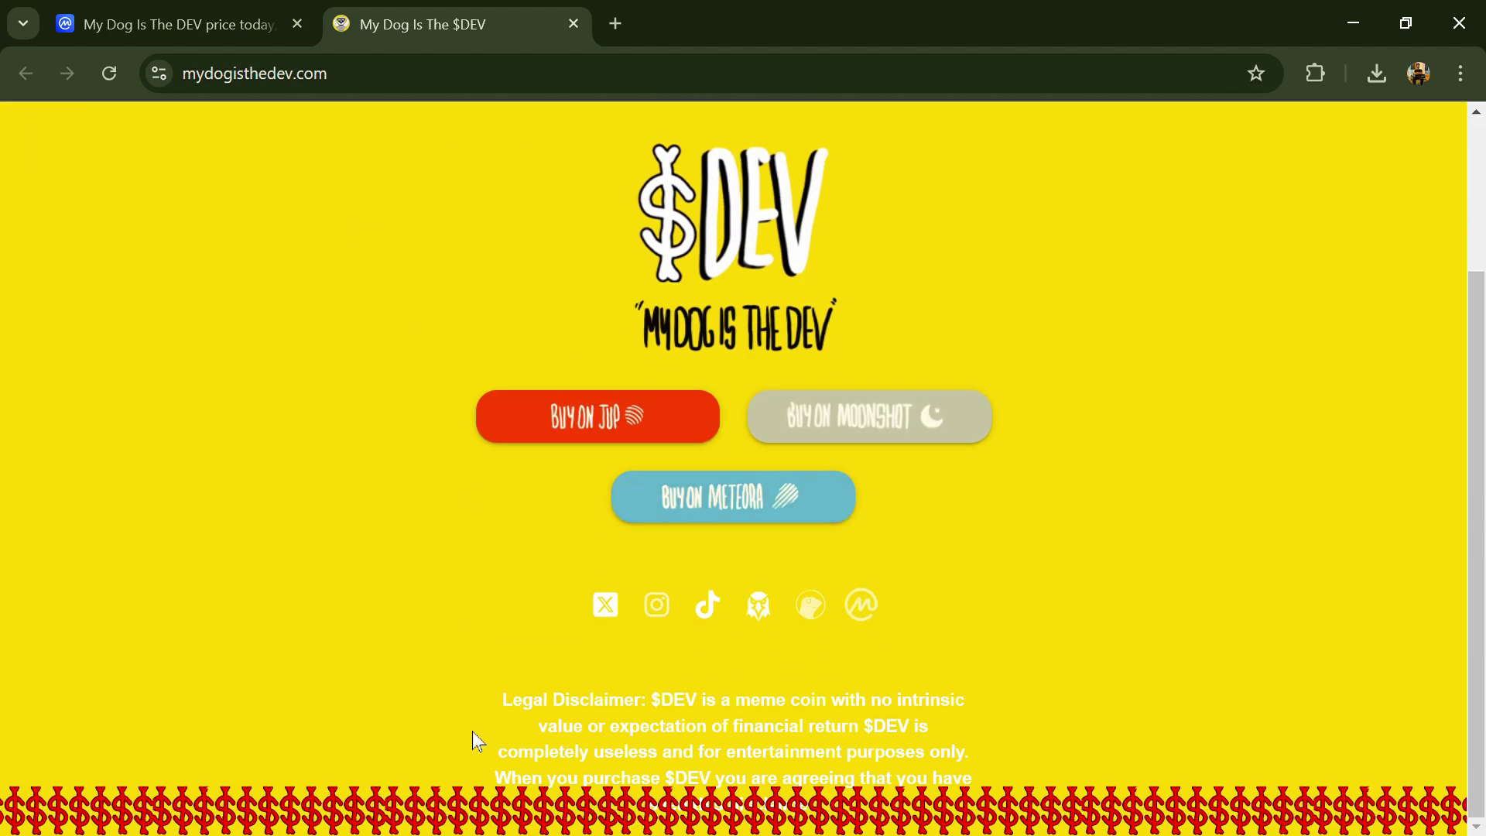
Highlight the $DEV Legal Disclaimer text on mydogisthedev.com to read it, then deselect
drag(523, 711, 909, 712)
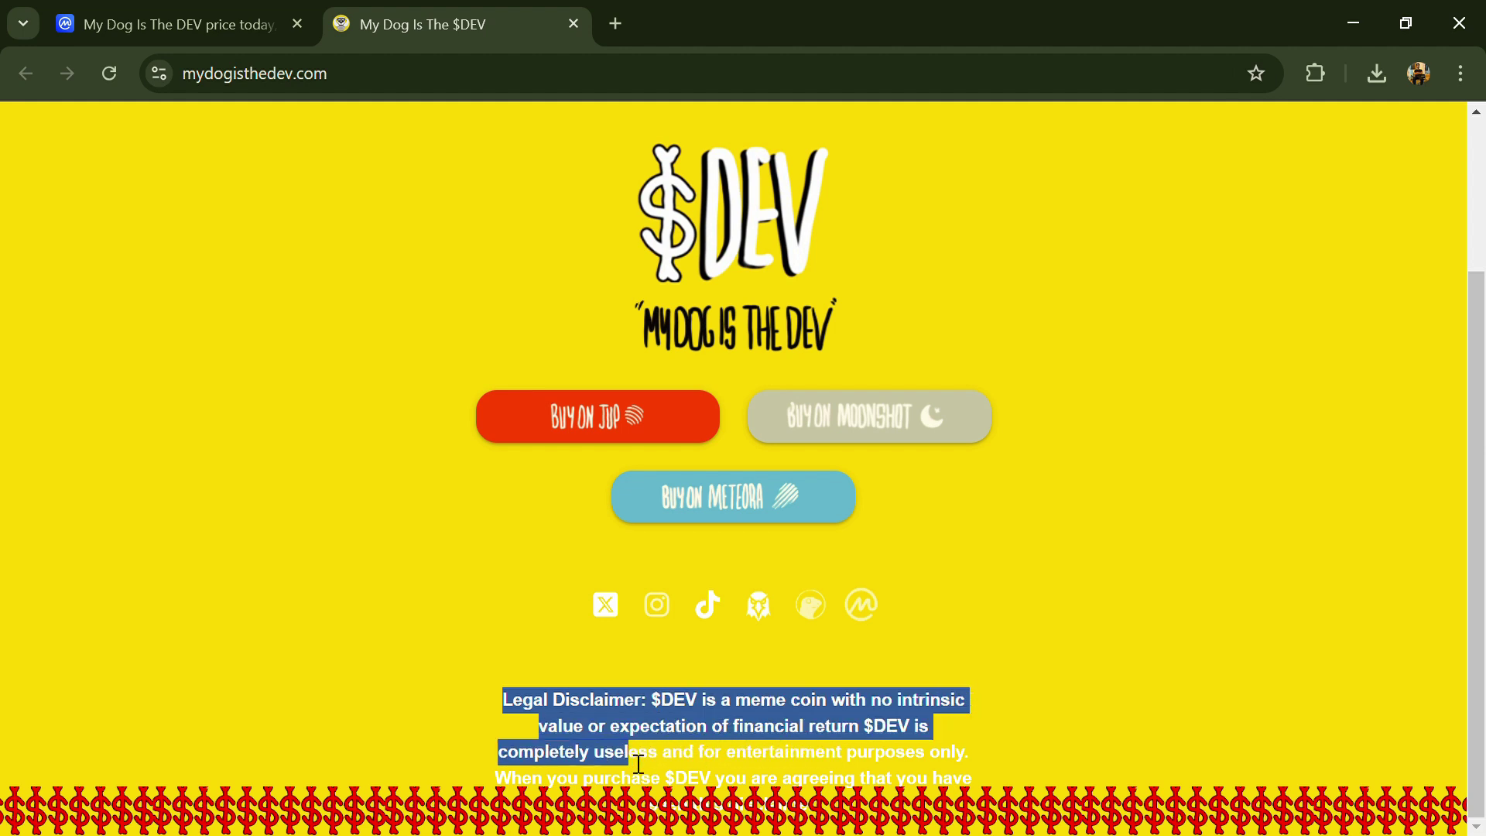
mouse_move(909, 712)
mouse_down()
mouse_move(838, 767)
mouse_move(620, 792)
mouse_move(975, 784)
mouse_up()
click(1039, 663)
scroll(1035, 678, up, 1)
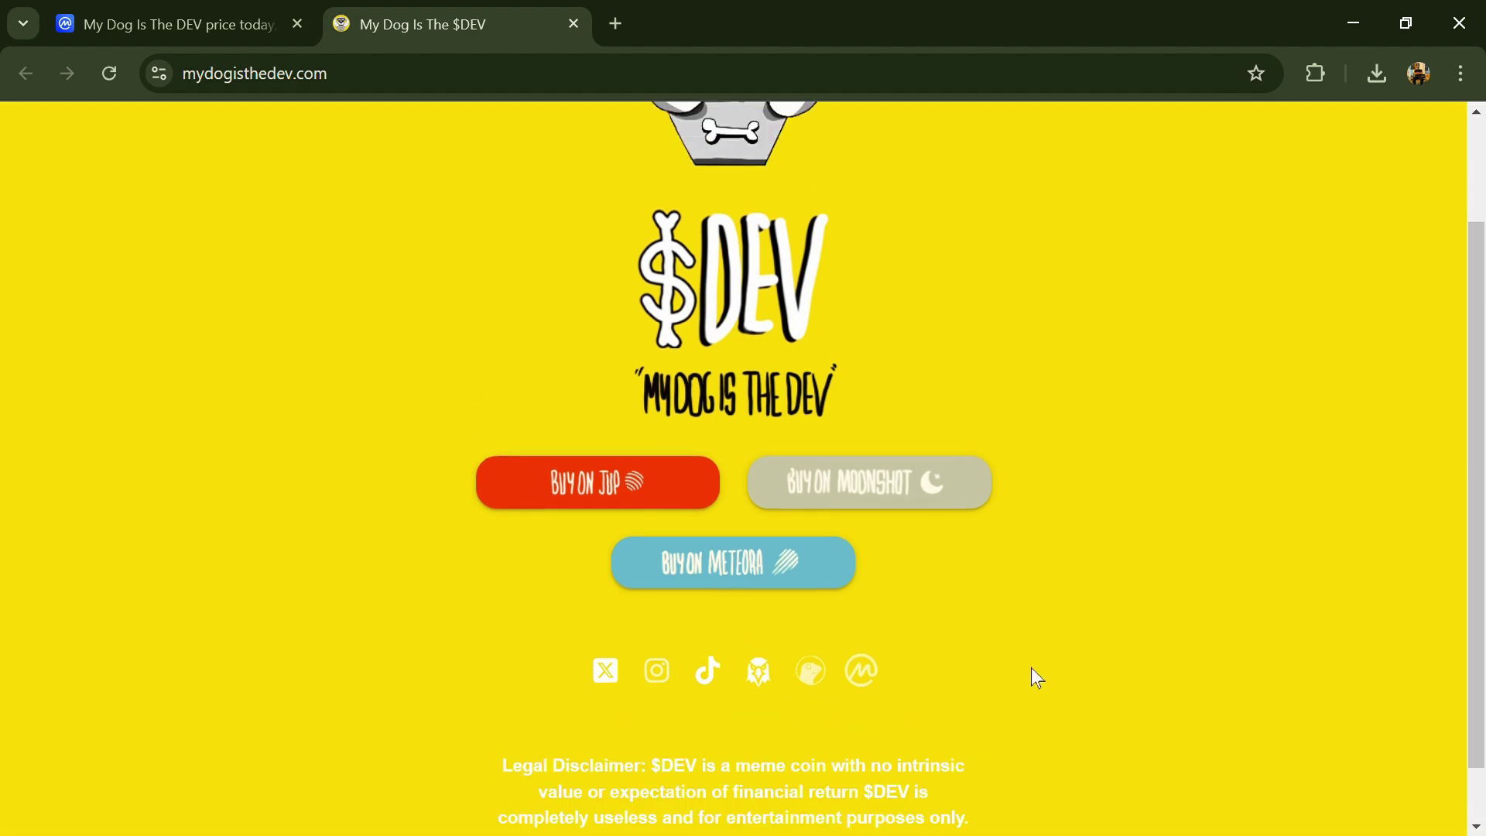
scroll(1035, 677, up, 2)
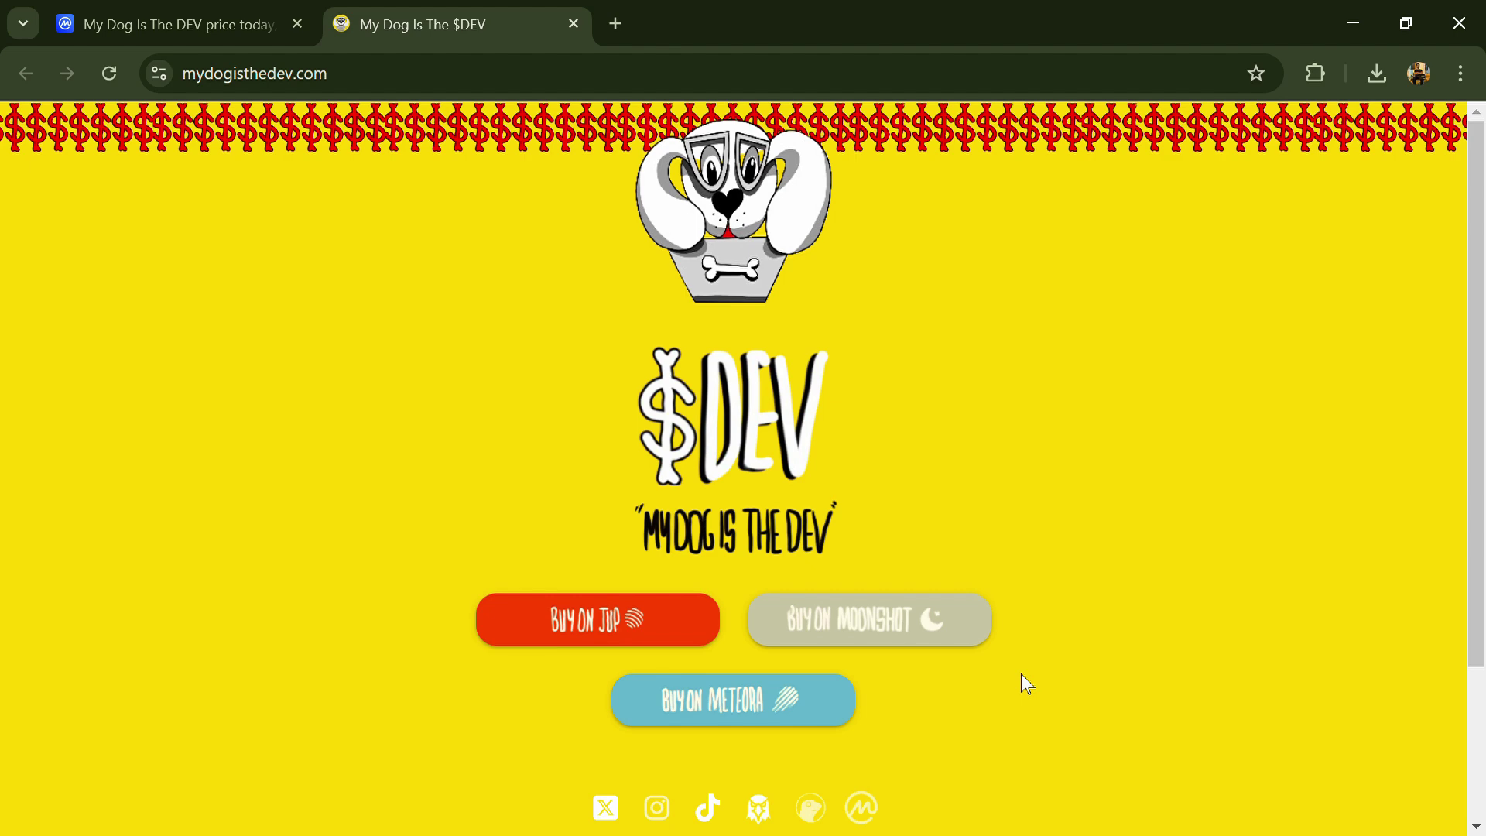
On CoinMarketCap, highlight the 1B DEV total and self-reported circulating supply values
click(187, 23)
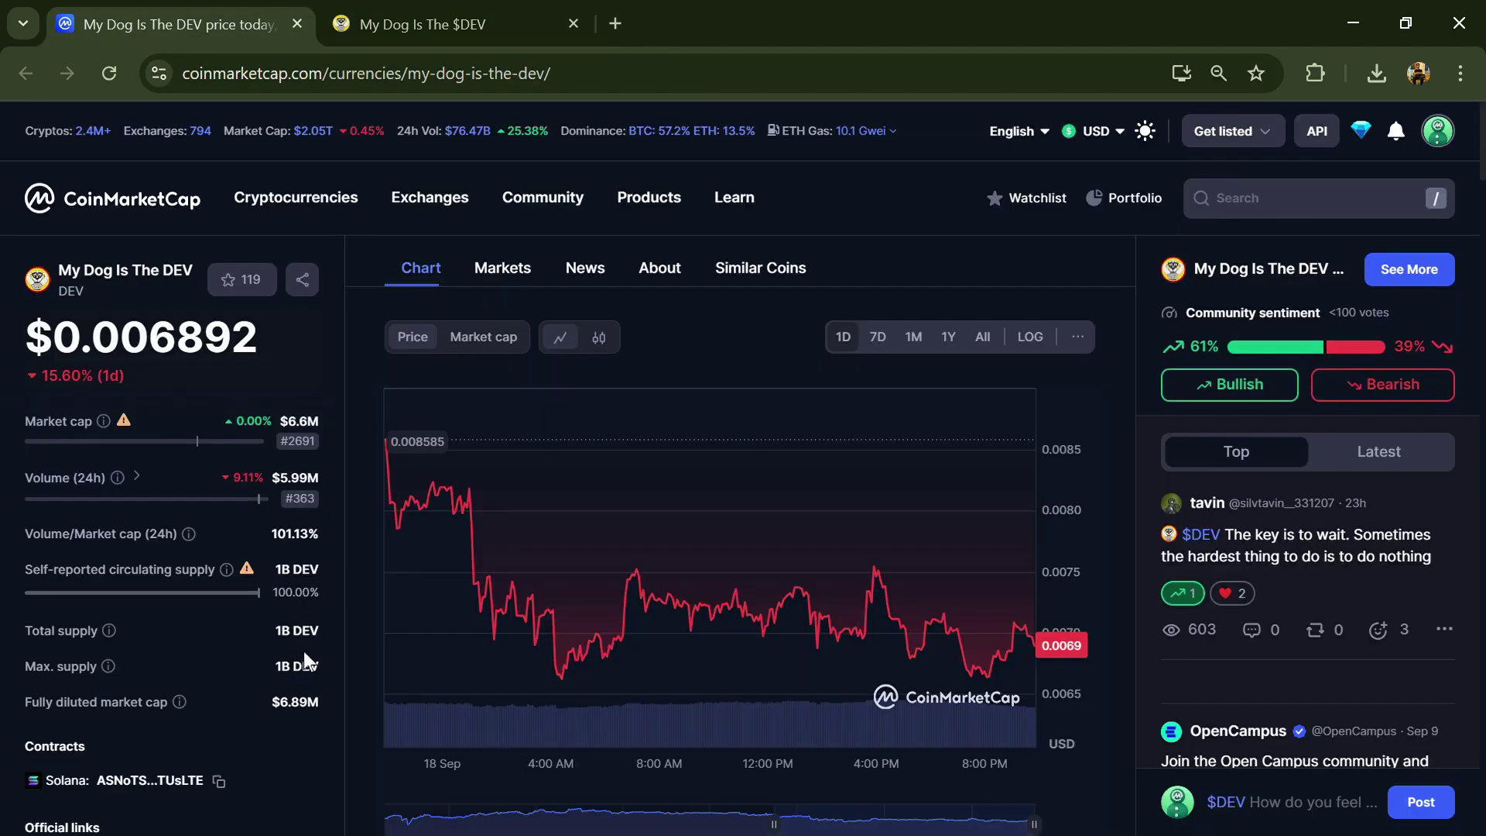
drag(319, 631, 266, 629)
double_click(298, 568)
click(502, 267)
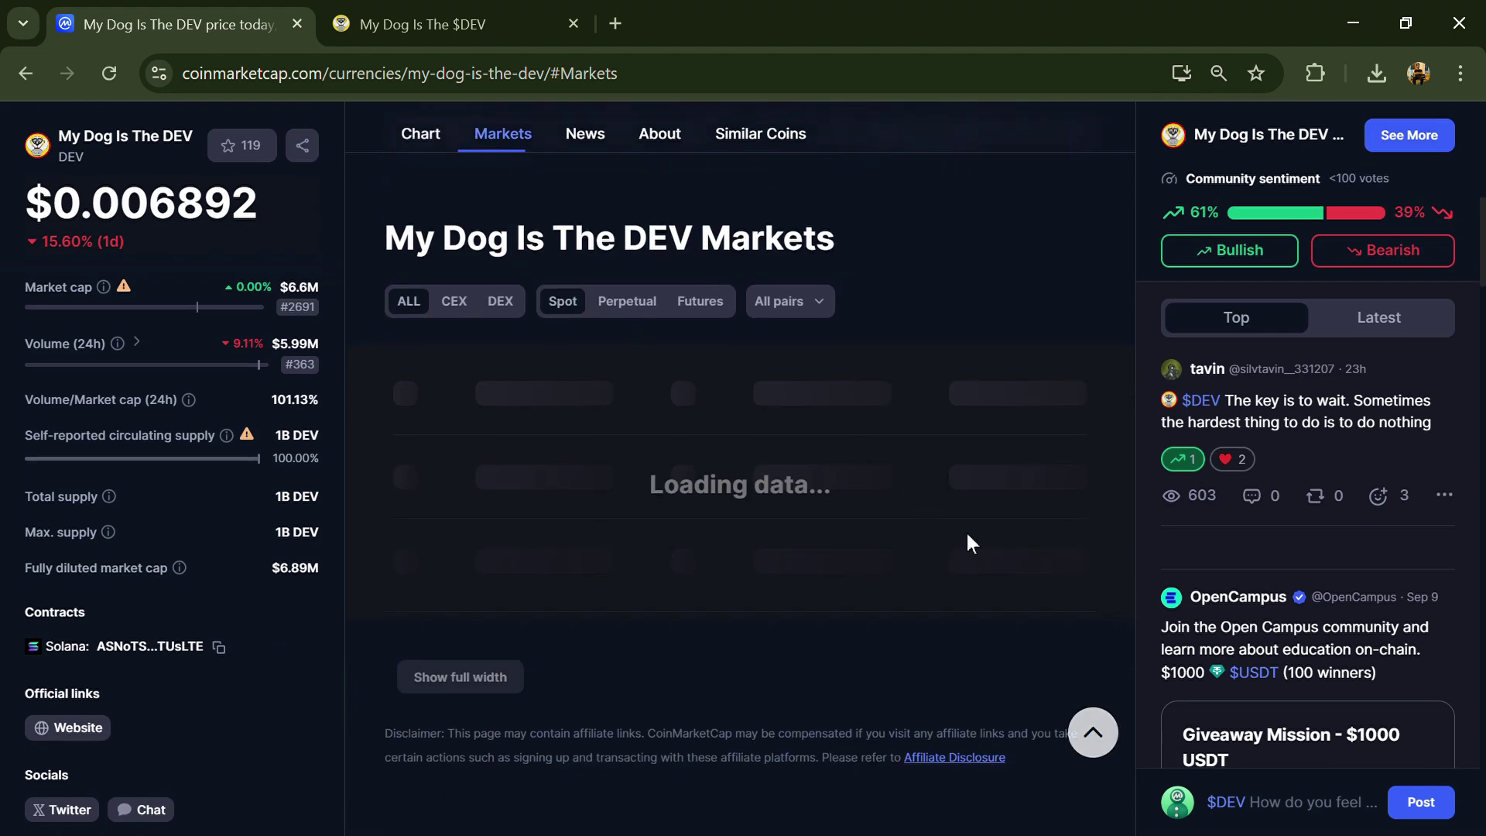
scroll(984, 551, down, 2)
scroll(985, 569, down, 2)
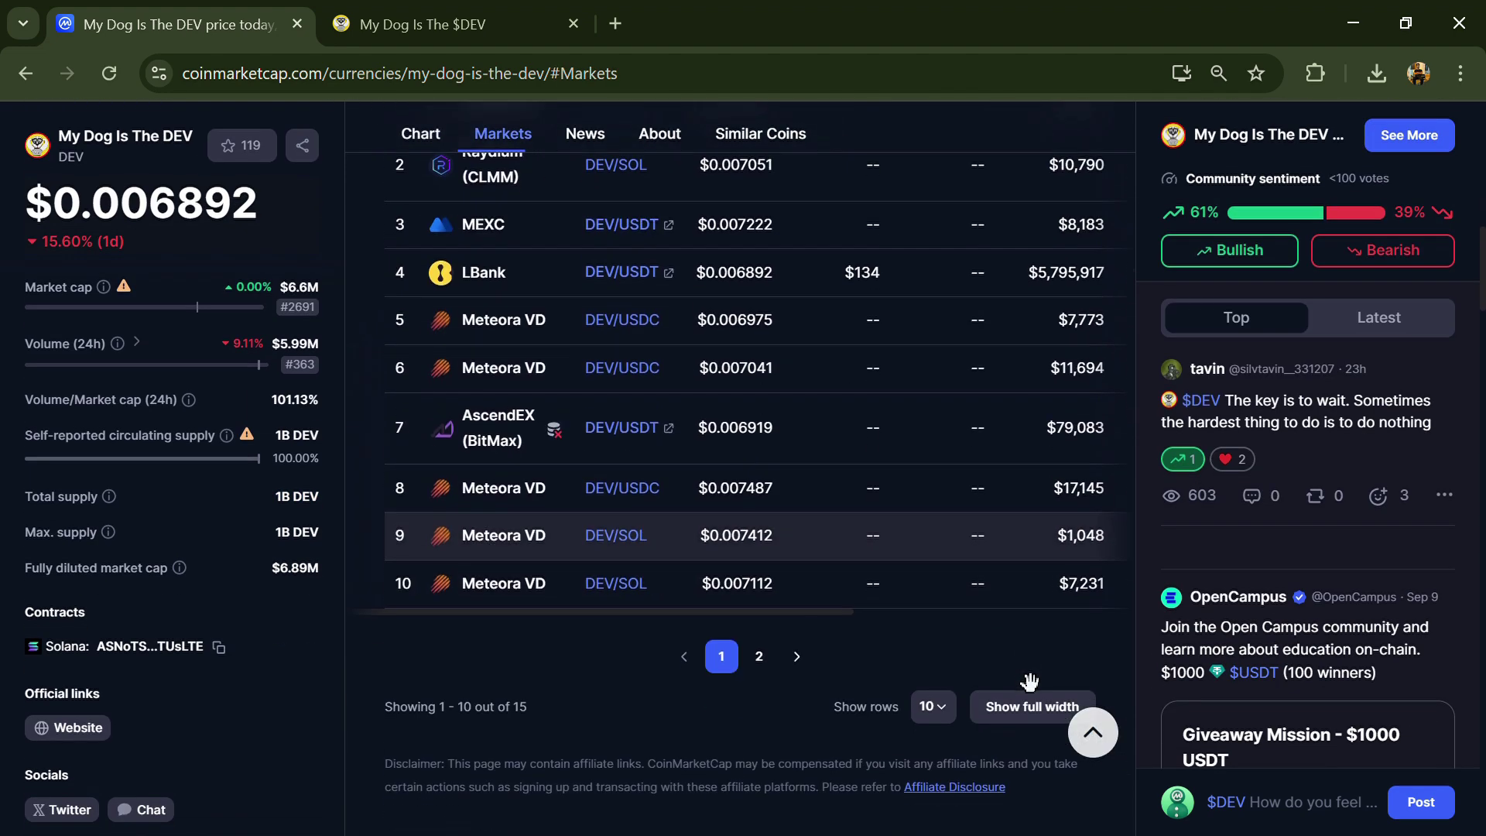
click(1032, 706)
scroll(1090, 422, down, 5)
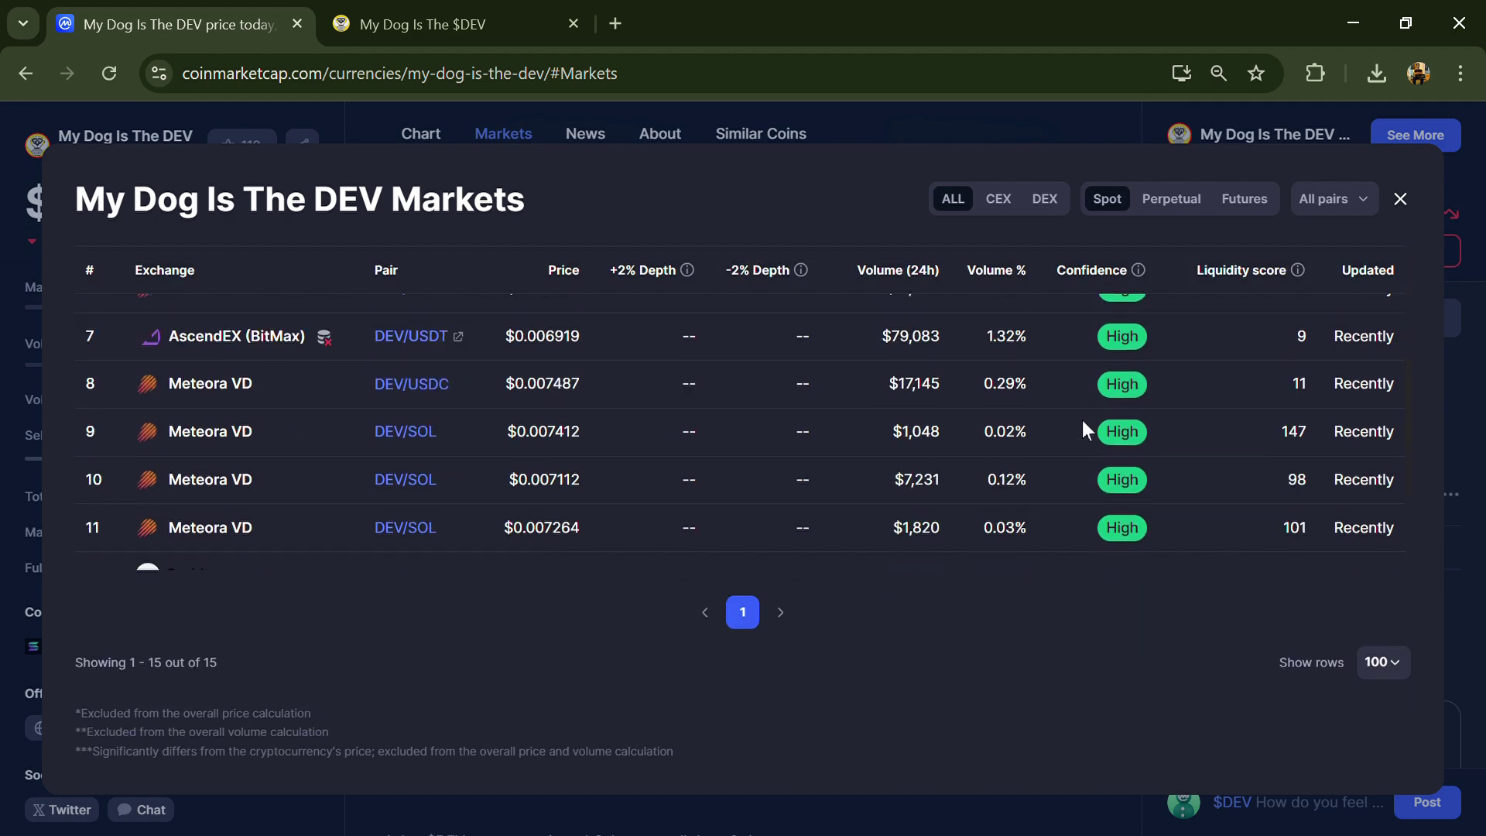
scroll(1082, 421, up, 5)
click(1329, 200)
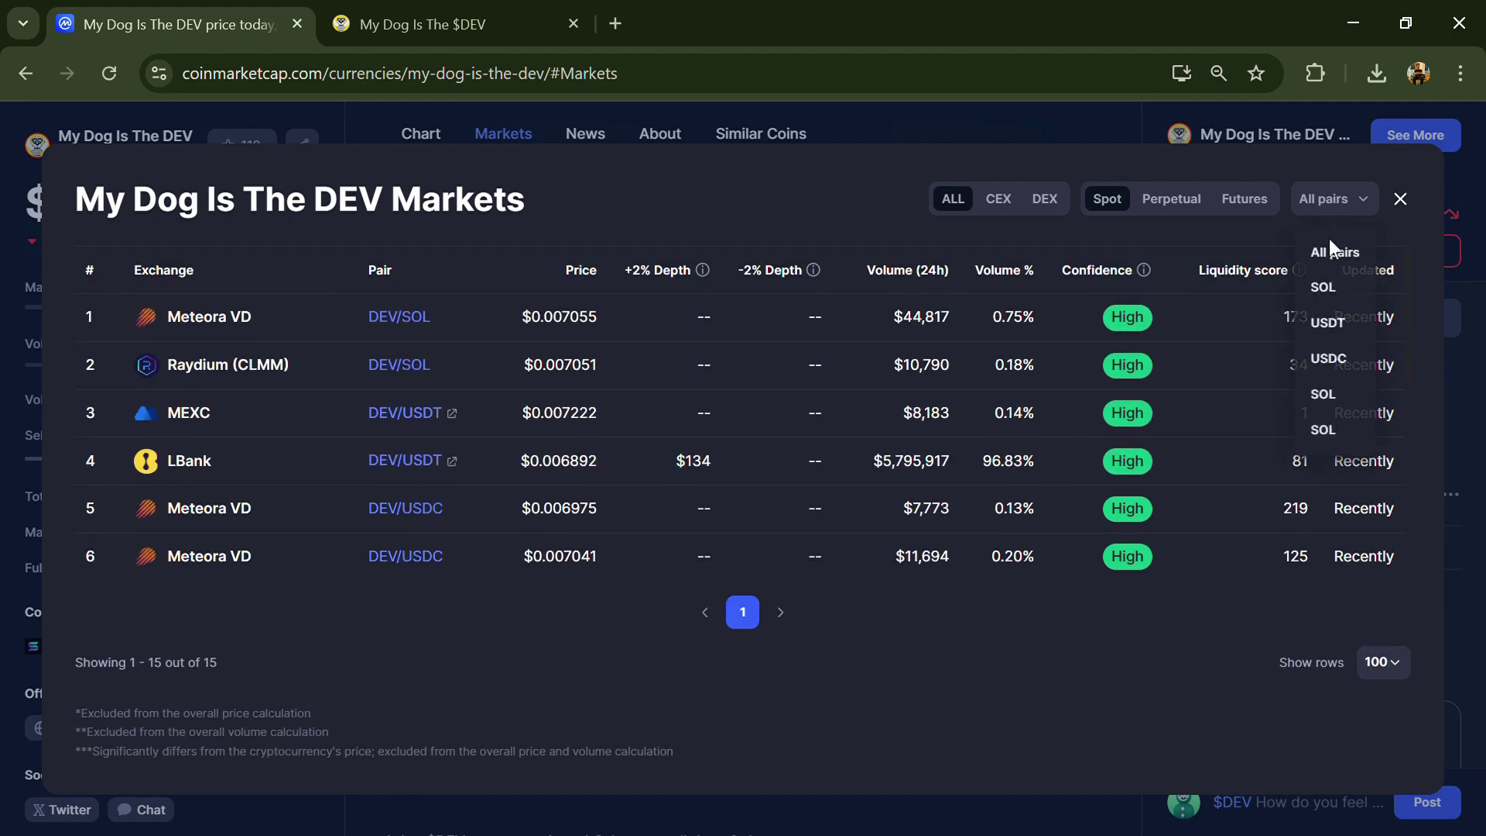
click(1329, 200)
click(1403, 202)
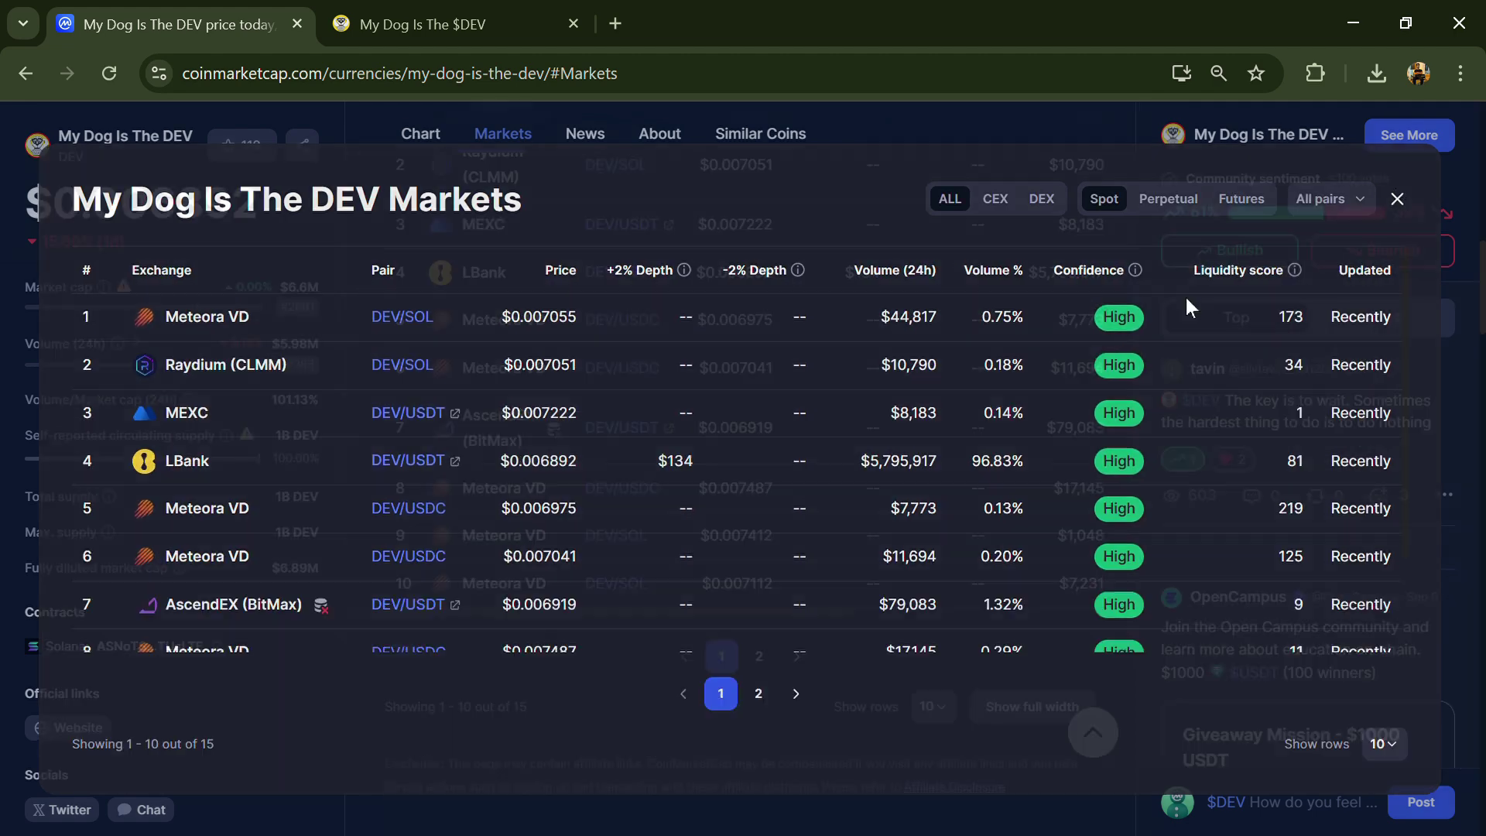